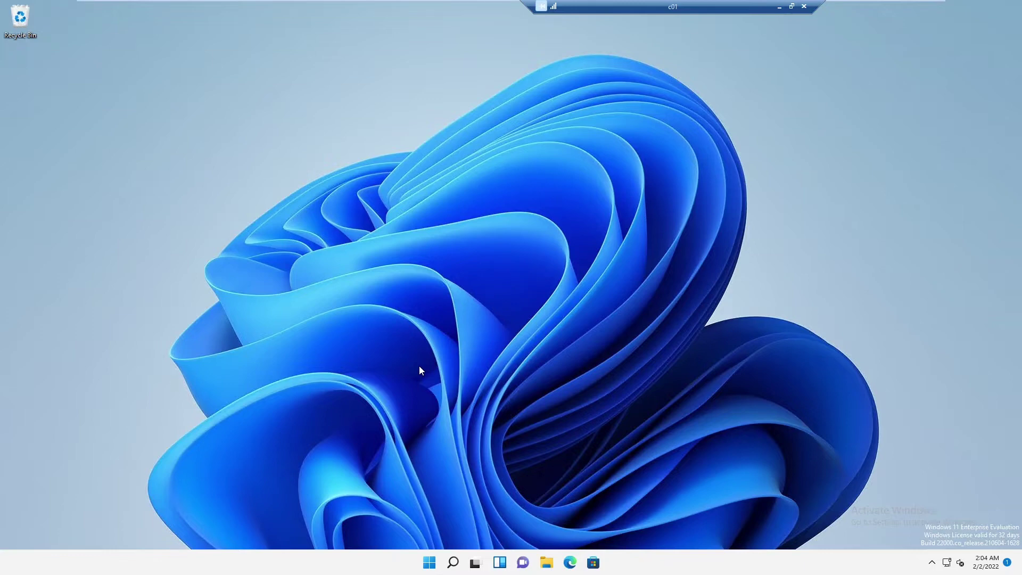
Set the VM's CD/DVD (SATA) drive to Connected, using the Office_XP_pro_nl ISO image file.
right_click(490, 12)
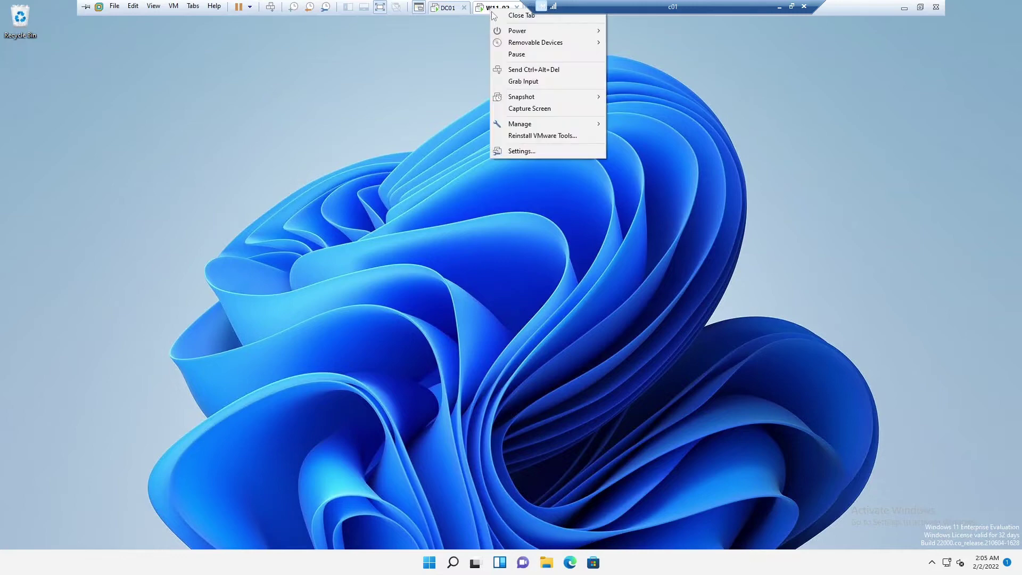
left_click(521, 152)
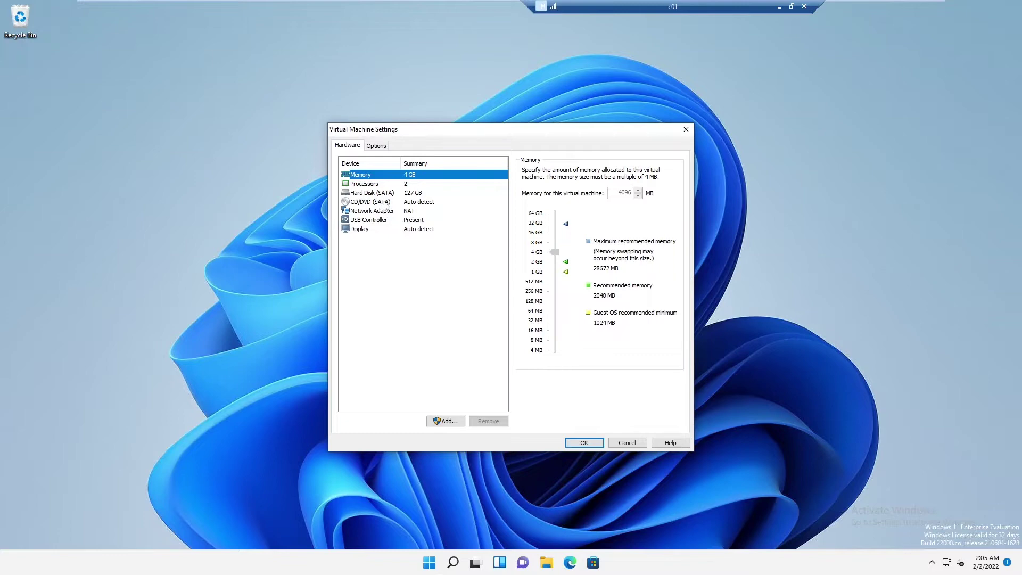
left_click(384, 203)
left_click(549, 235)
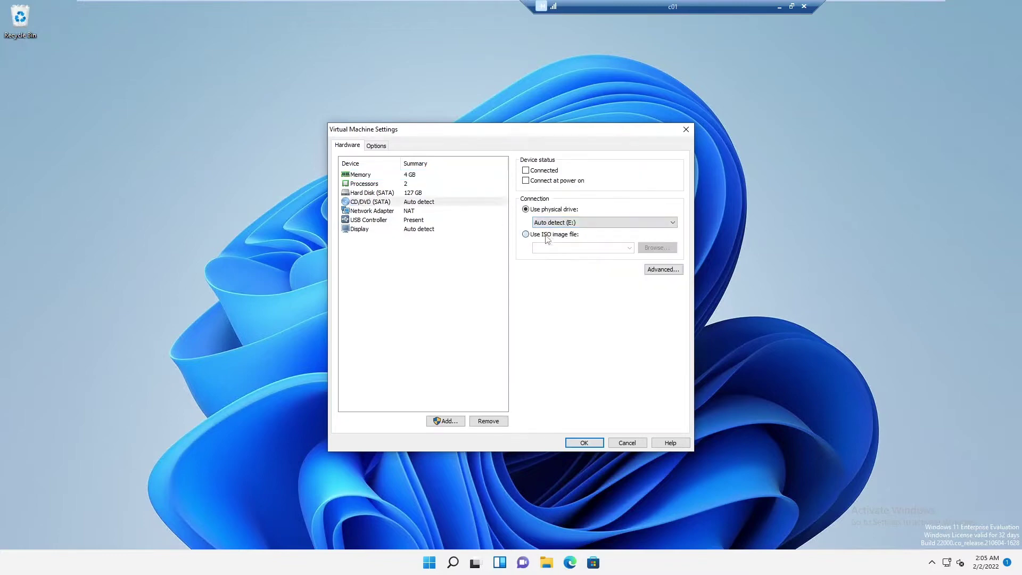
left_click(536, 173)
left_click(657, 248)
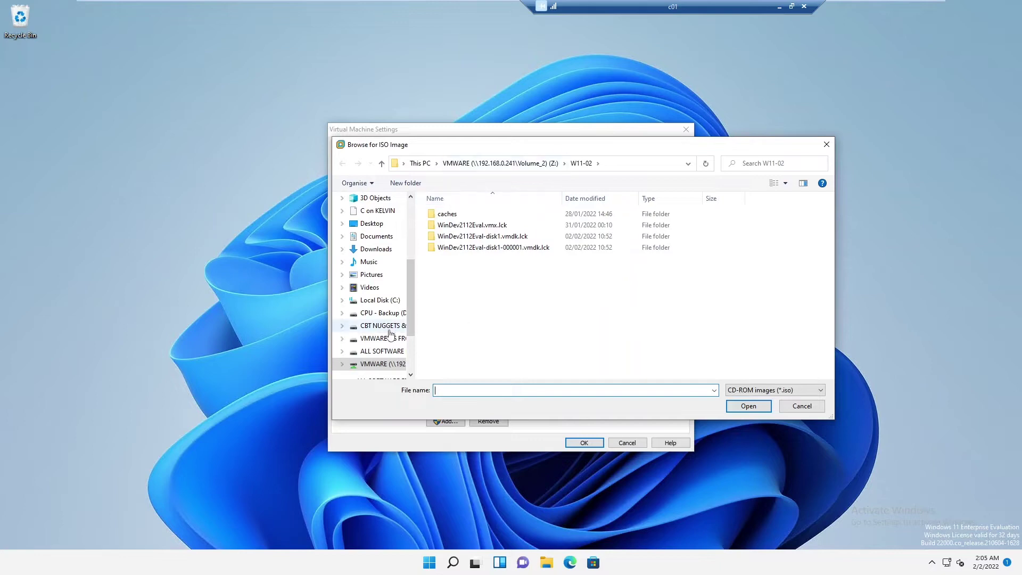
left_click(390, 339)
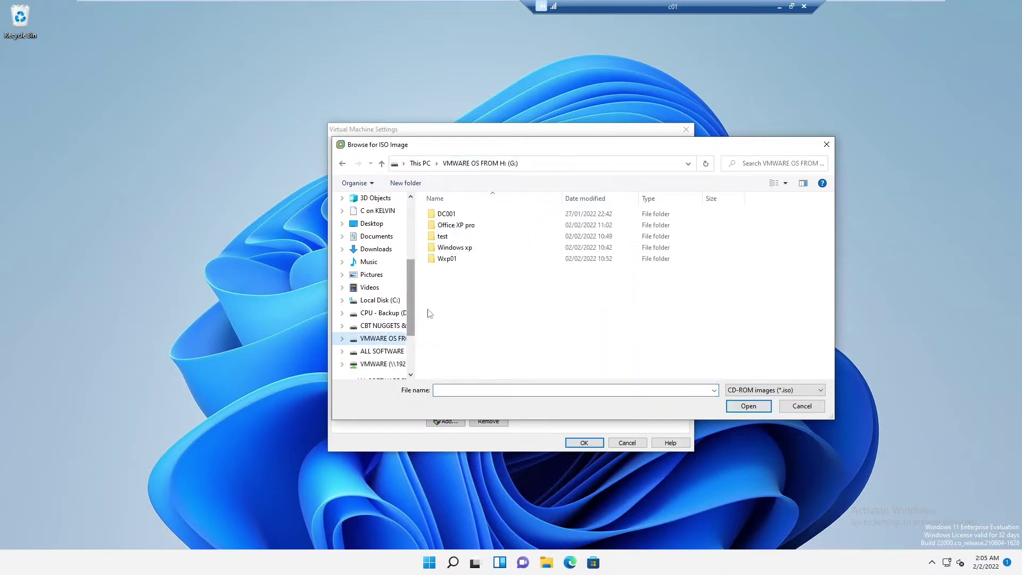
double_click(464, 226)
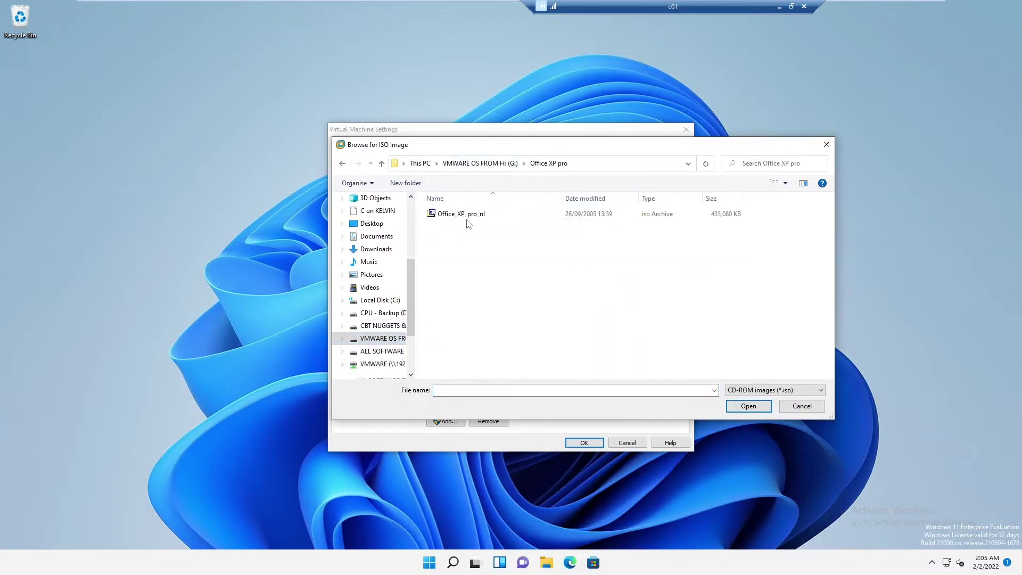
left_click(467, 222)
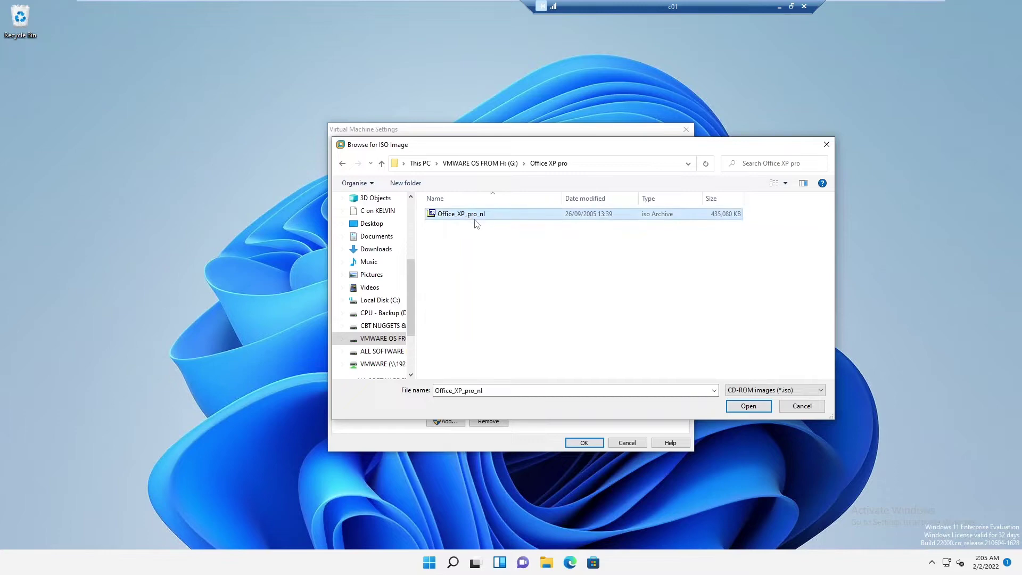
left_click(749, 407)
left_click(584, 443)
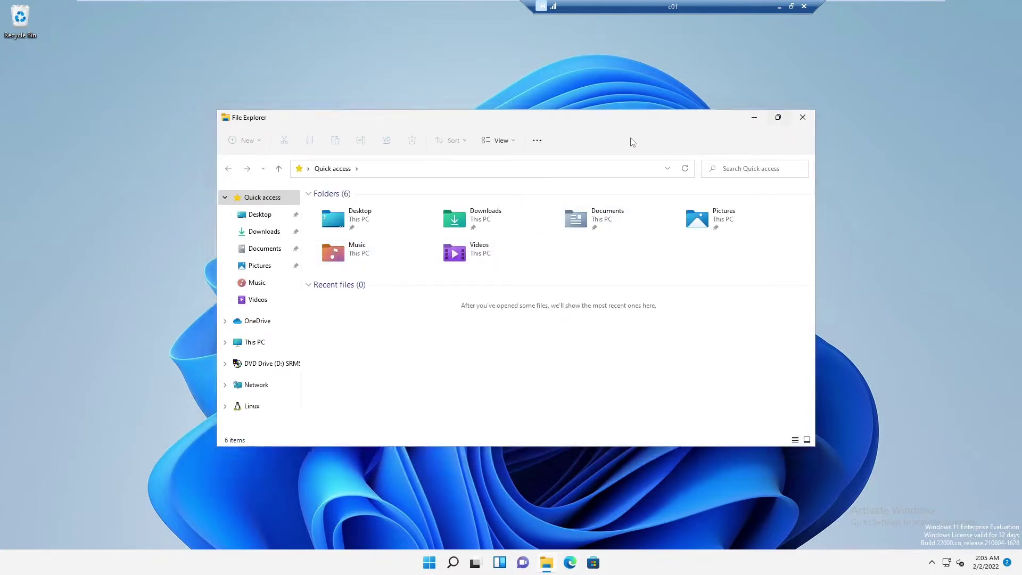
Maximize File Explorer and run SETUPPRO from DVD Drive (D:).
double_click(564, 142)
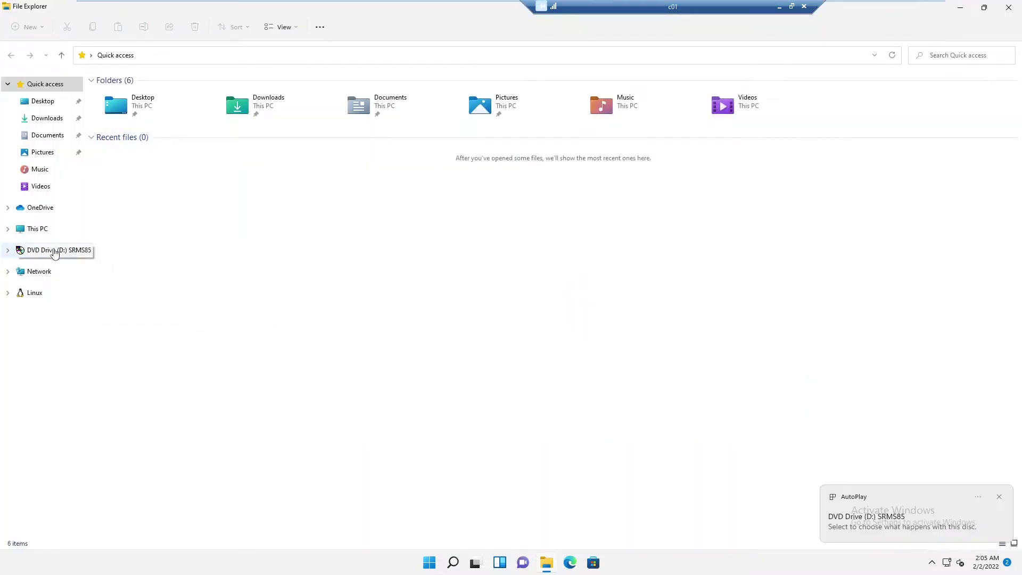
left_click(55, 254)
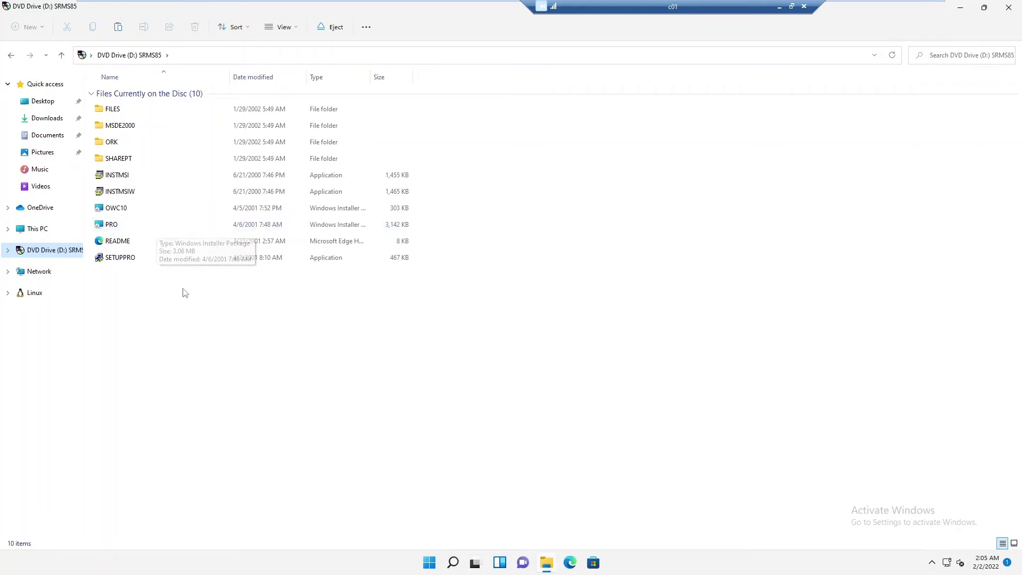
double_click(126, 260)
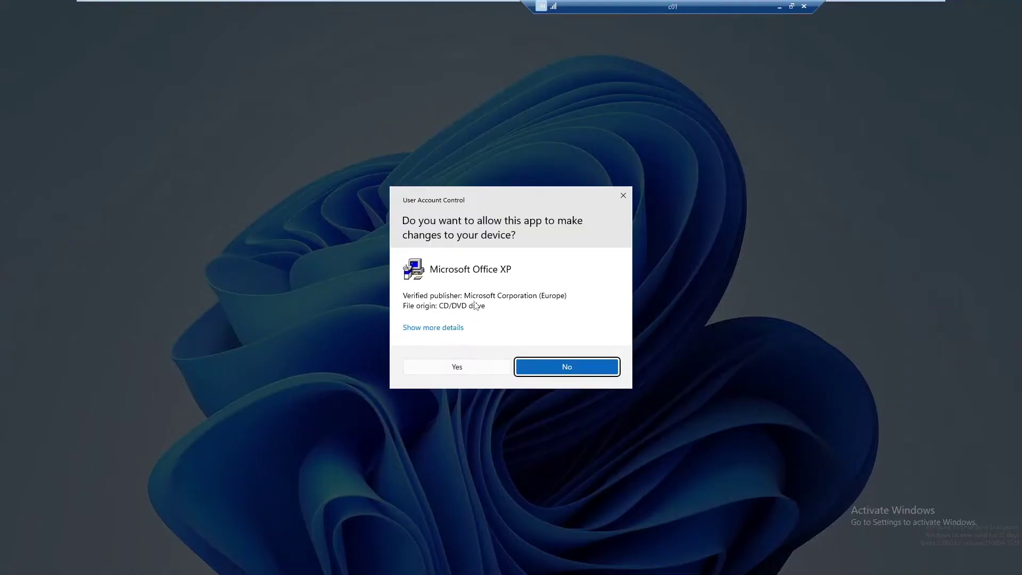
Approve the User Account Control prompt with Yes.
left_click(457, 366)
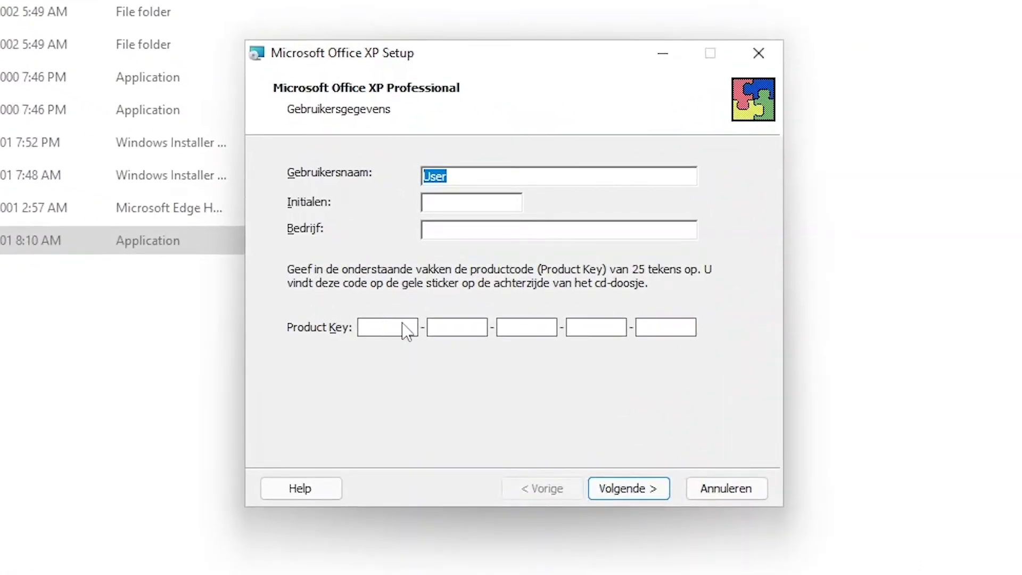
Move past the user-information page, accept the licence terms and continue with Volgende.
left_click(619, 488)
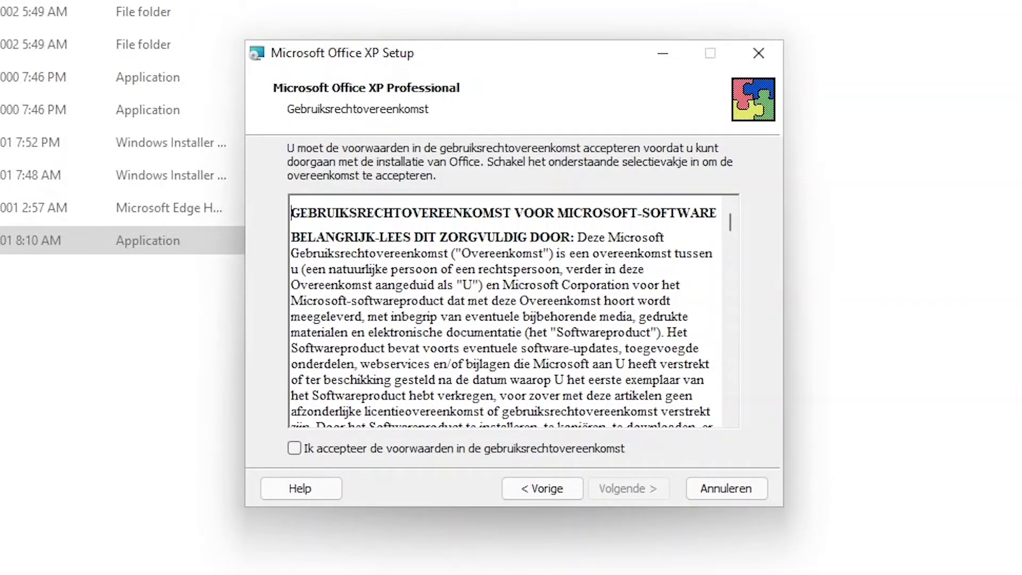
left_click(380, 448)
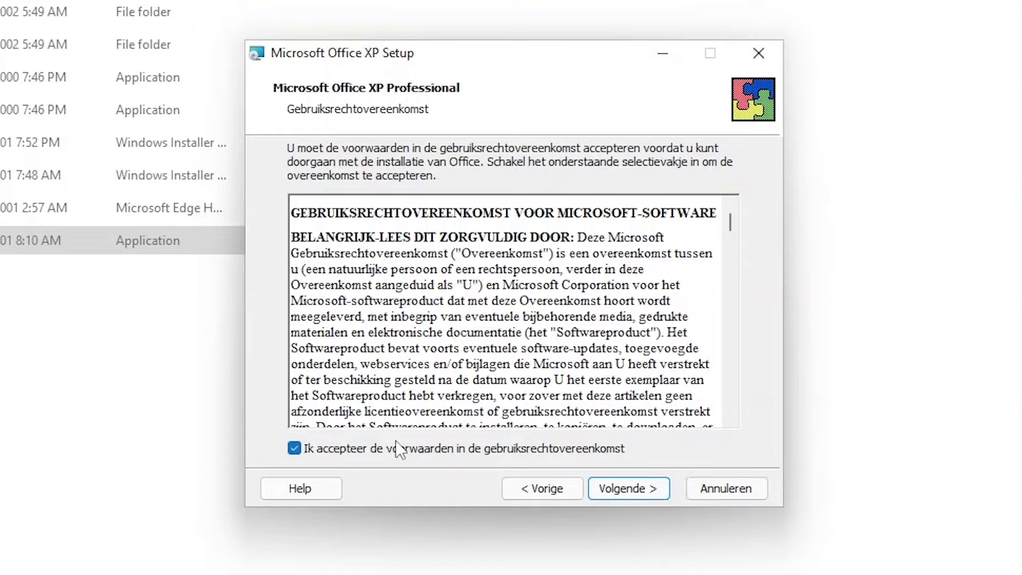
left_click(599, 487)
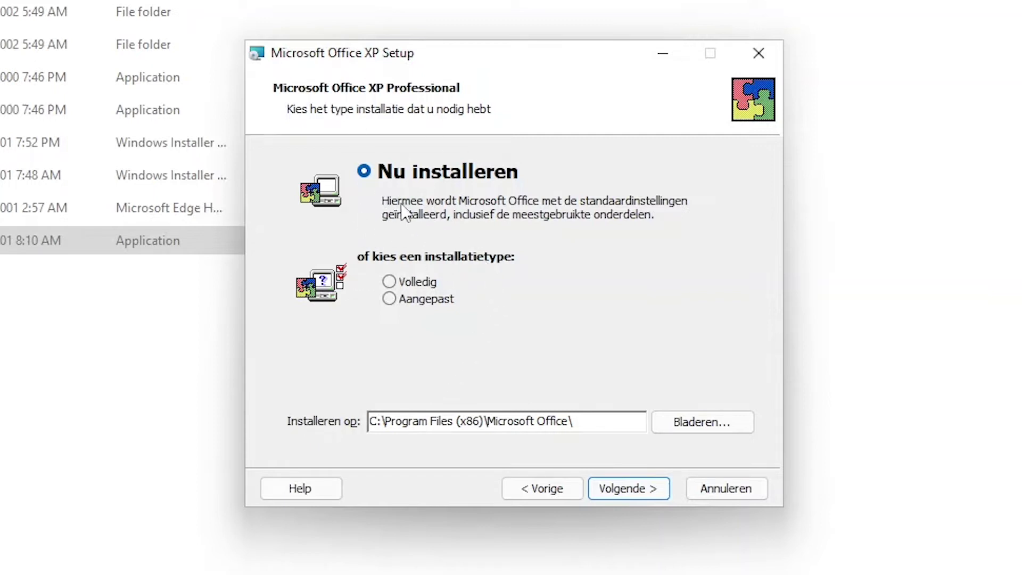
Leave the installation type on Nu installeren instead of Aangepast and continue to the summary.
left_click(398, 299)
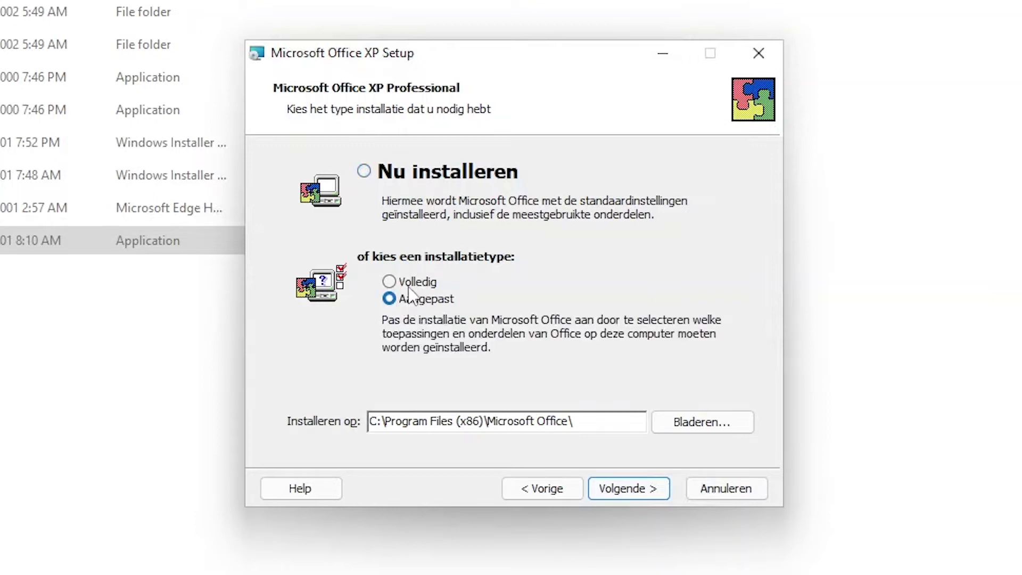
left_click(420, 176)
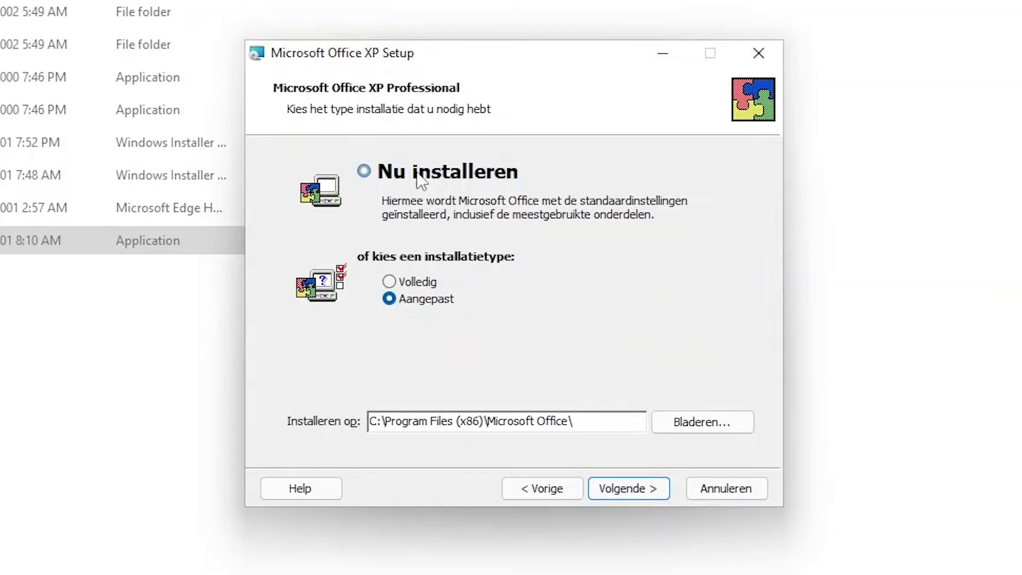
left_click(634, 492)
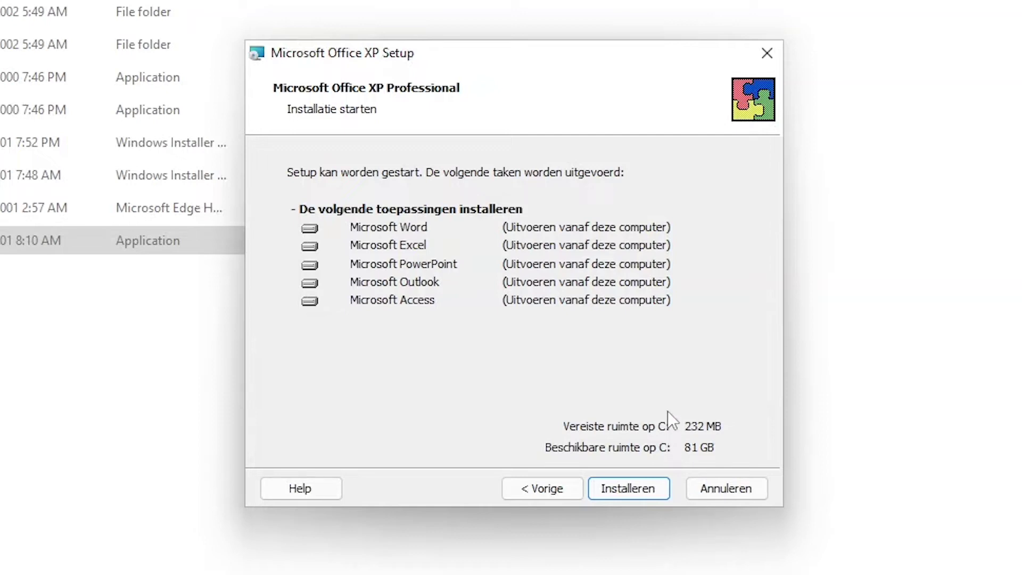
Start the installation with Installeren and let it run to completion.
left_click(628, 486)
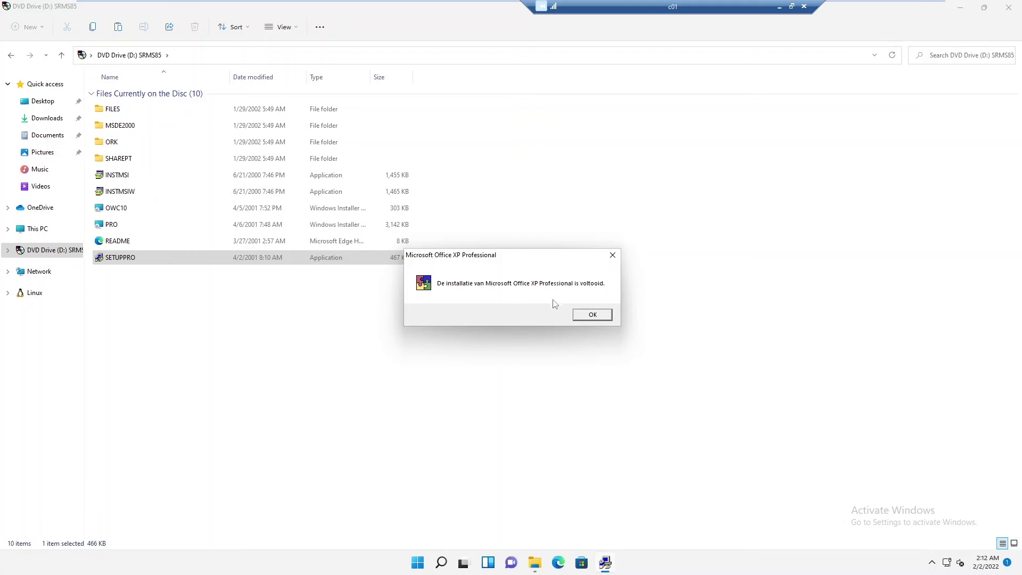
Close the installation-complete message and open the Start menu.
left_click(591, 316)
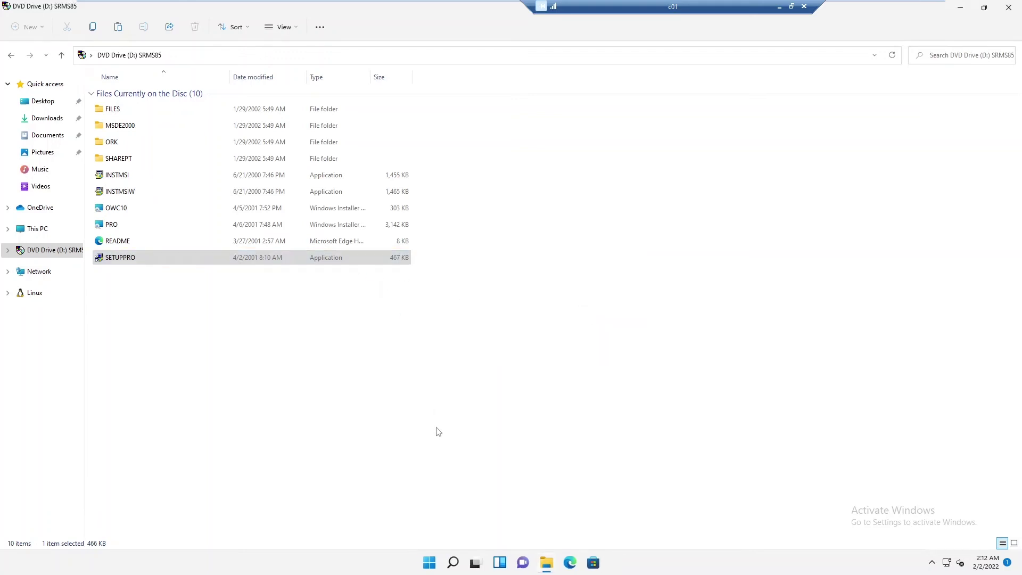
left_click(429, 563)
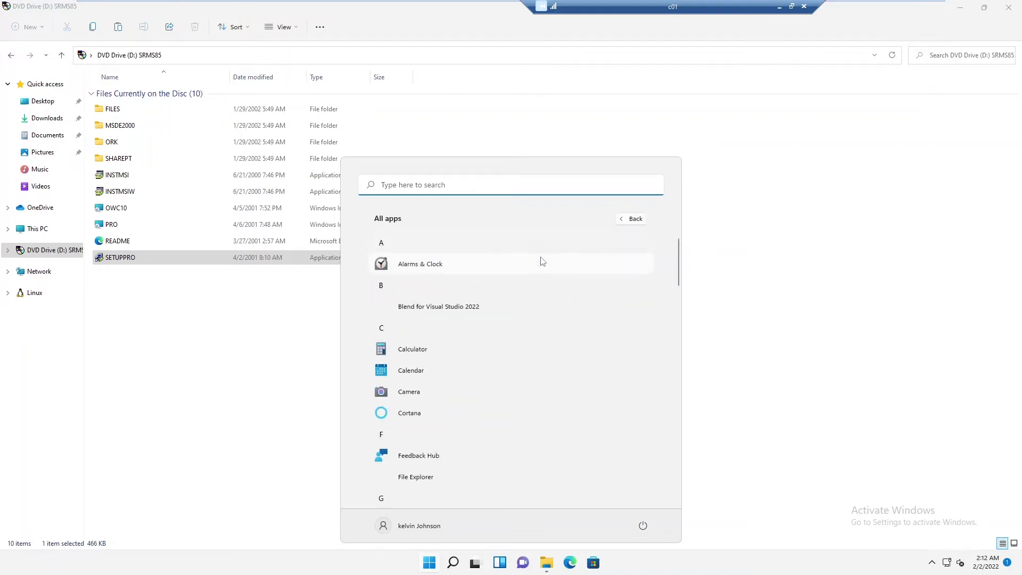
Scroll All apps past the Microsoft Office entries, then close the list to reach search.
scroll(543, 261, "down", 6)
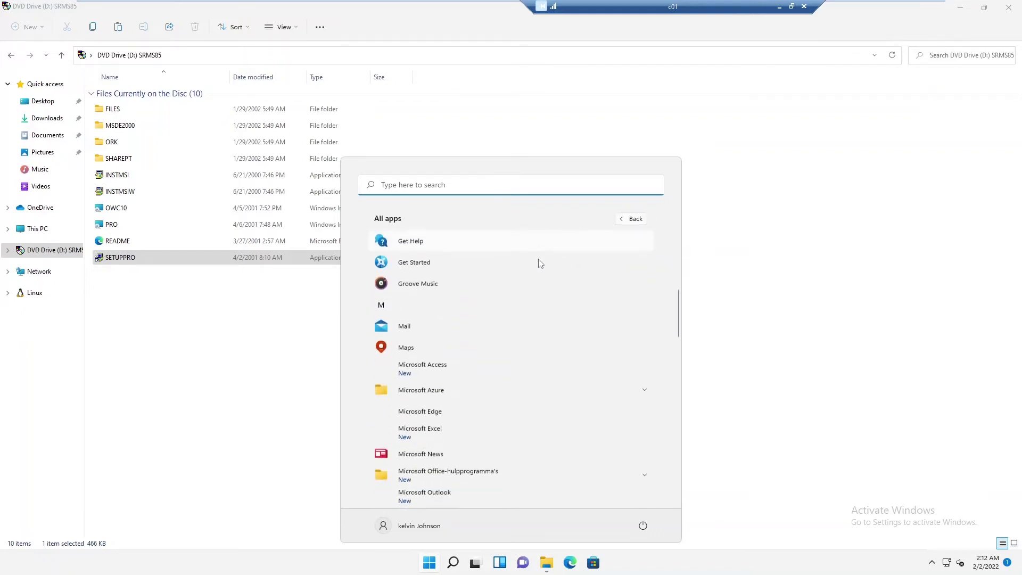
scroll(540, 263, "down", 3)
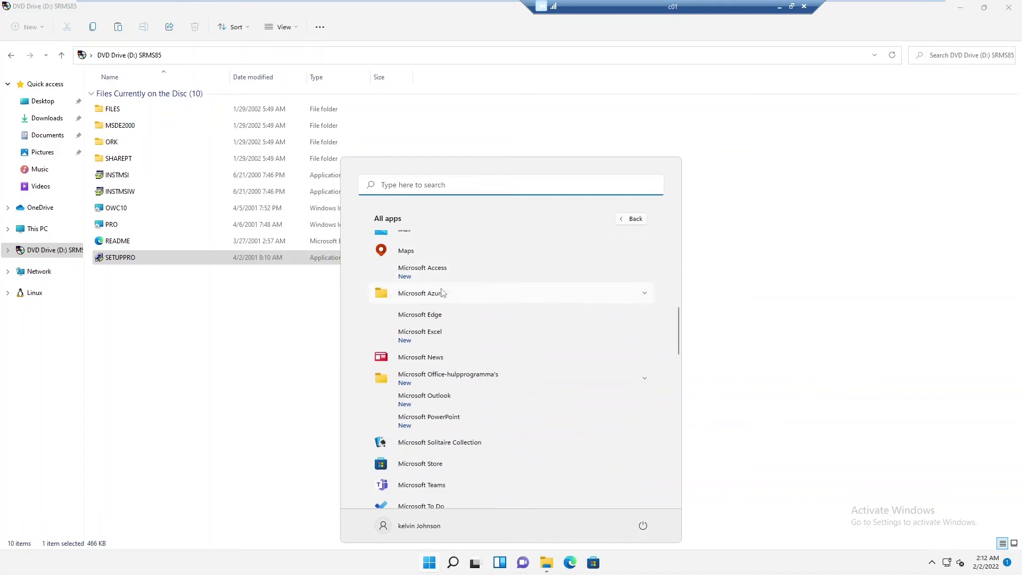
scroll(442, 293, "down", 2)
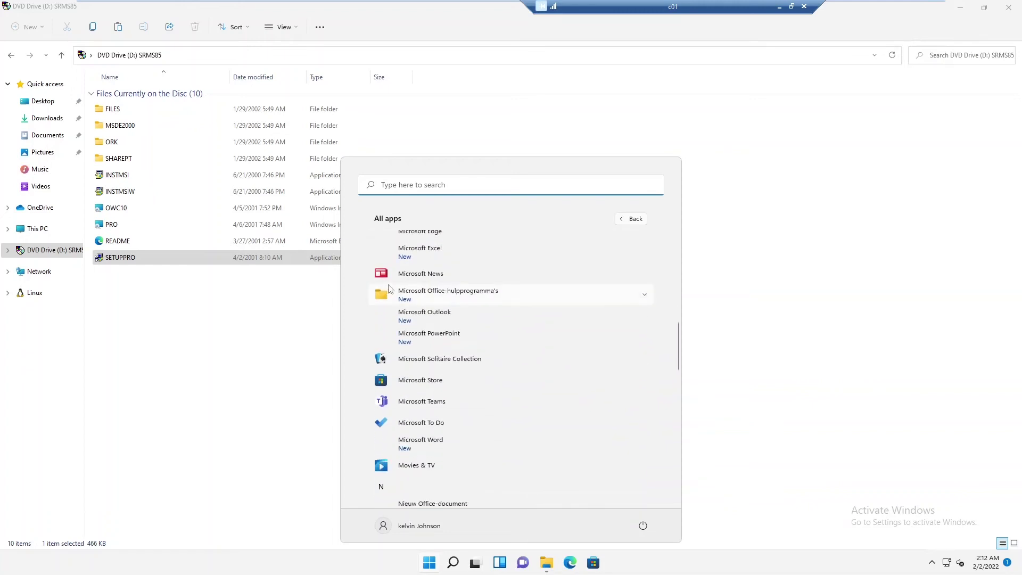
scroll(427, 266, "down", 1)
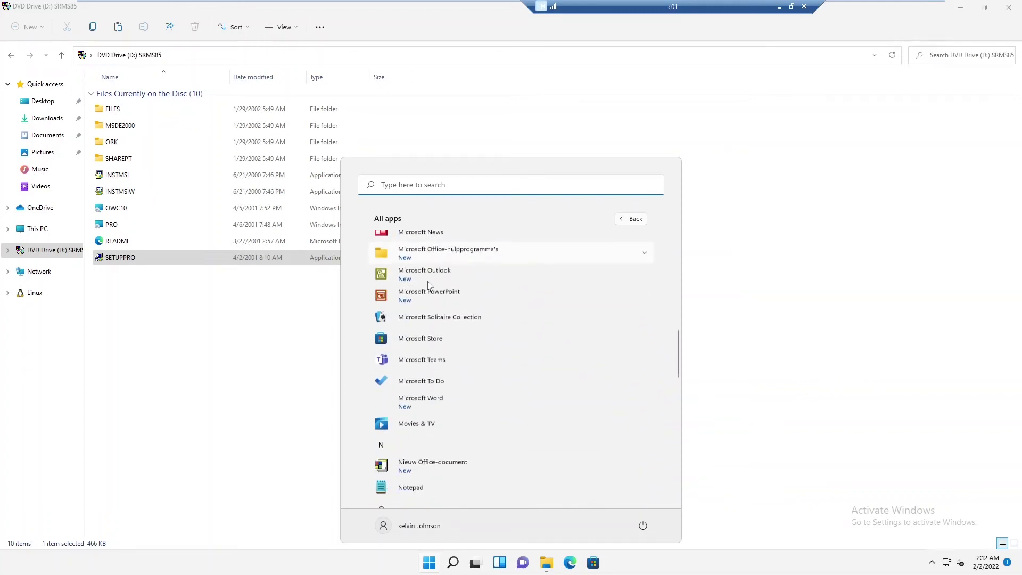
scroll(428, 305, "down", 5)
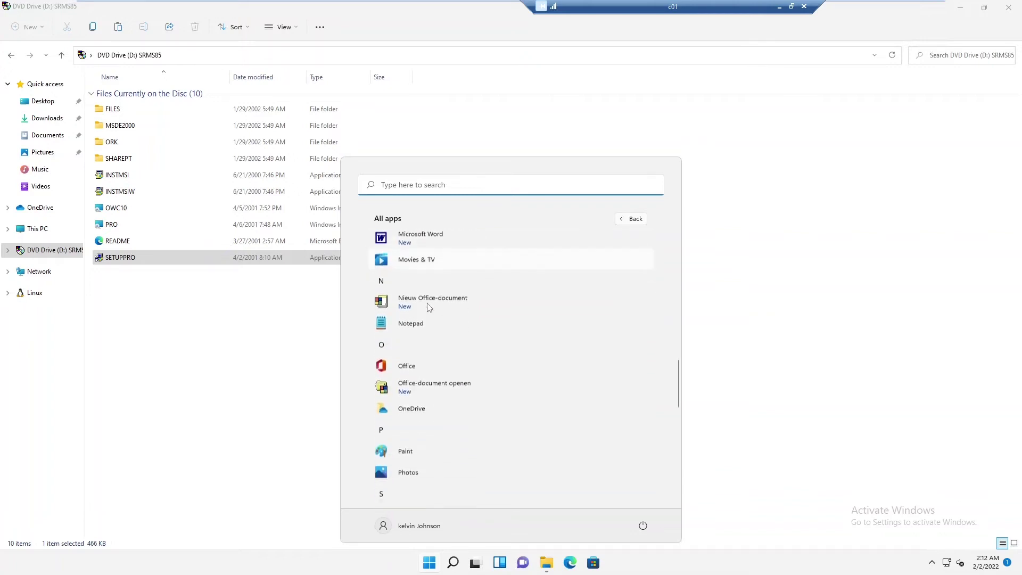
scroll(429, 308, "down", 6)
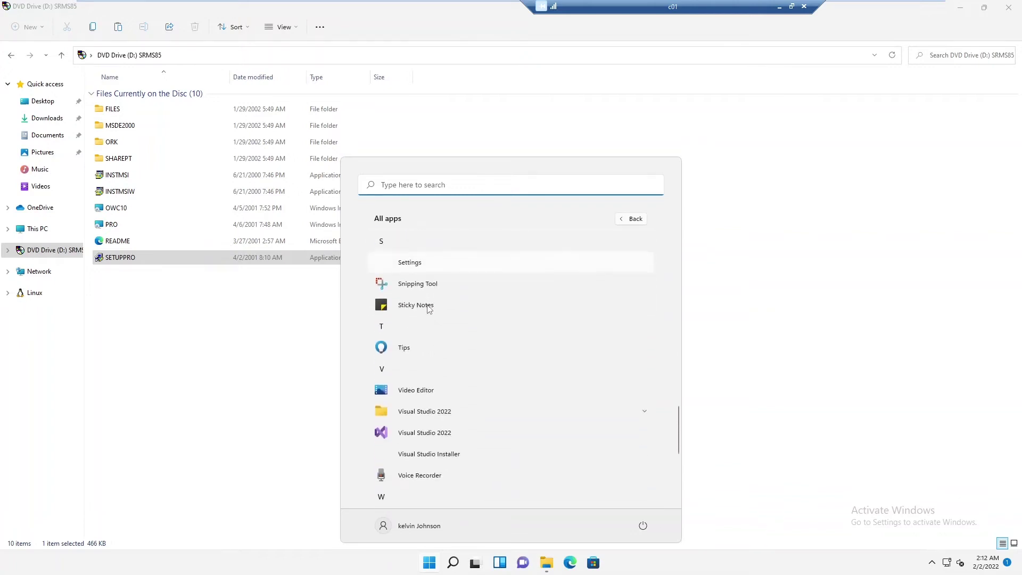
scroll(432, 316, "down", 5)
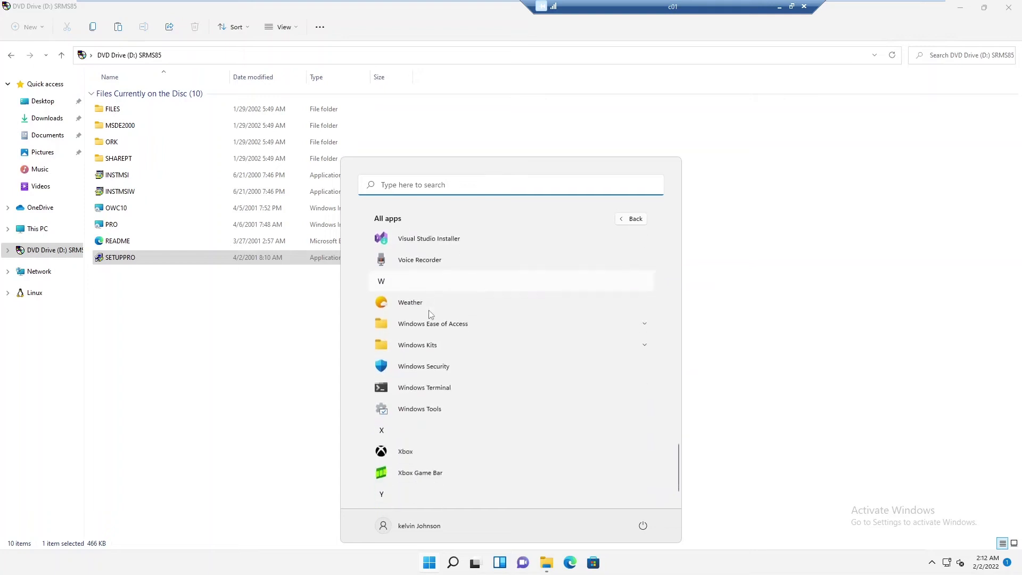
left_click(453, 563)
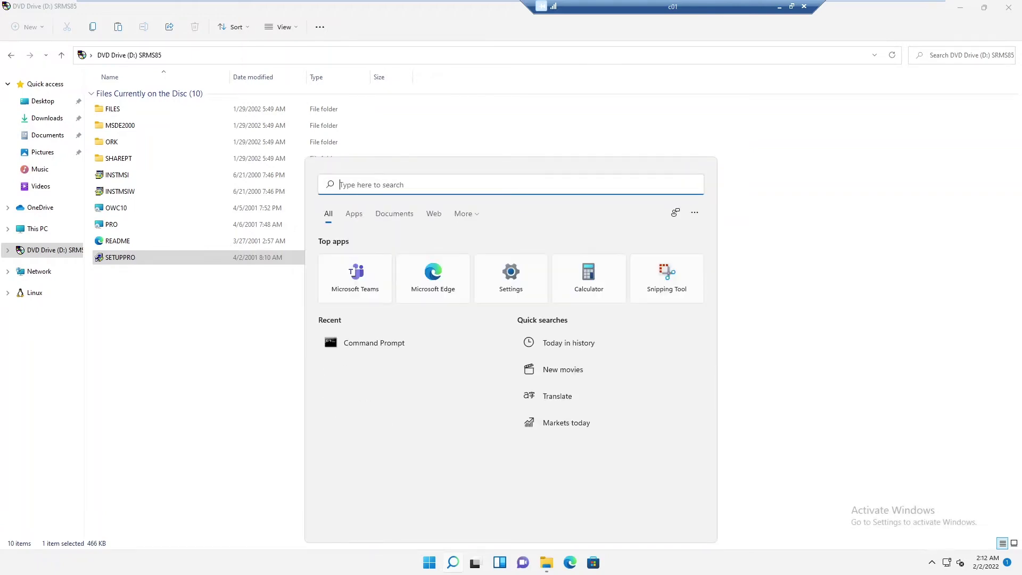
Search 'wor' and launch Microsoft Word from the results.
type("word")
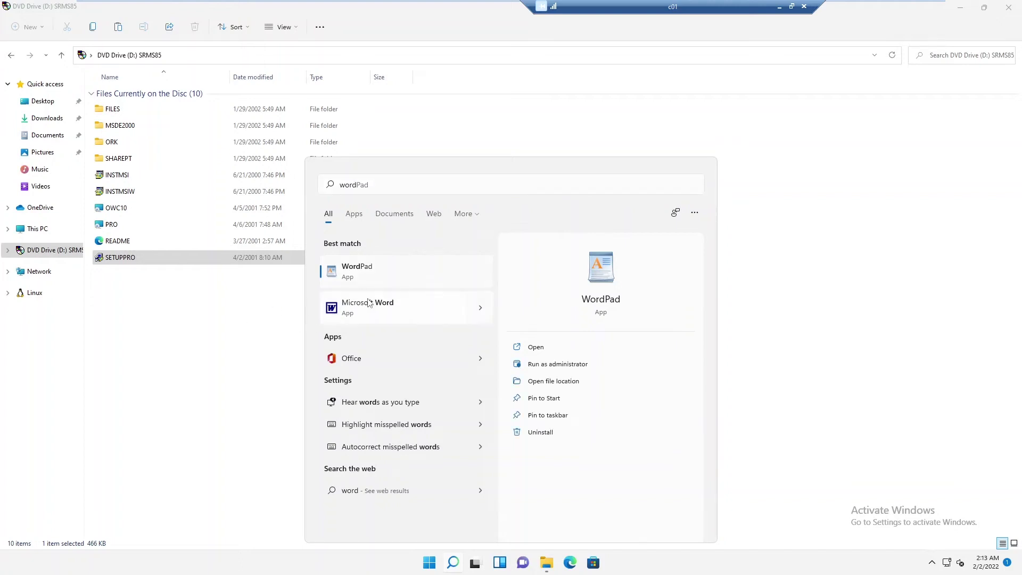
left_click(365, 307)
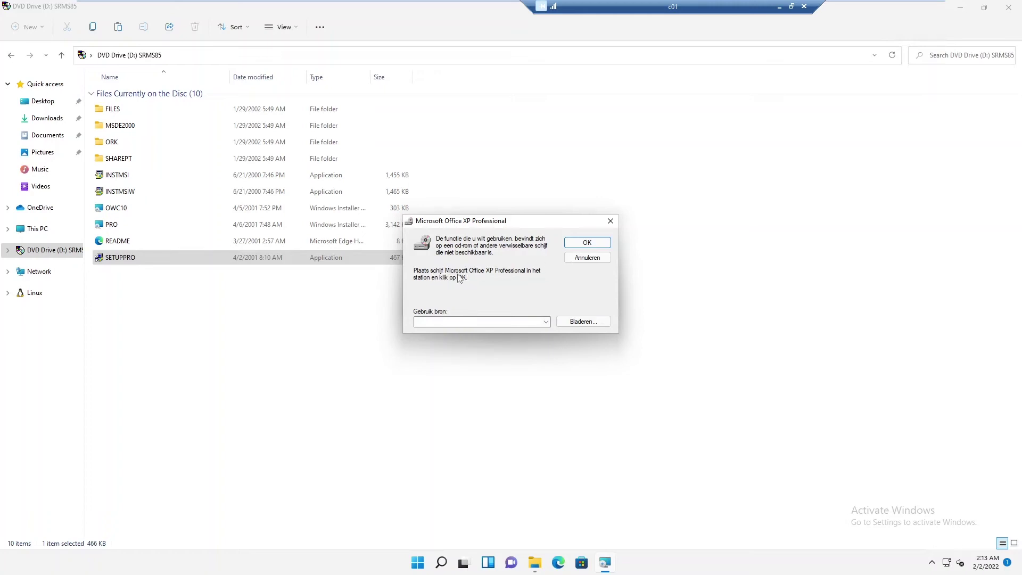
Cancel the insert-disc prompt and acknowledge the Fout 1706 error with OK.
left_click(588, 259)
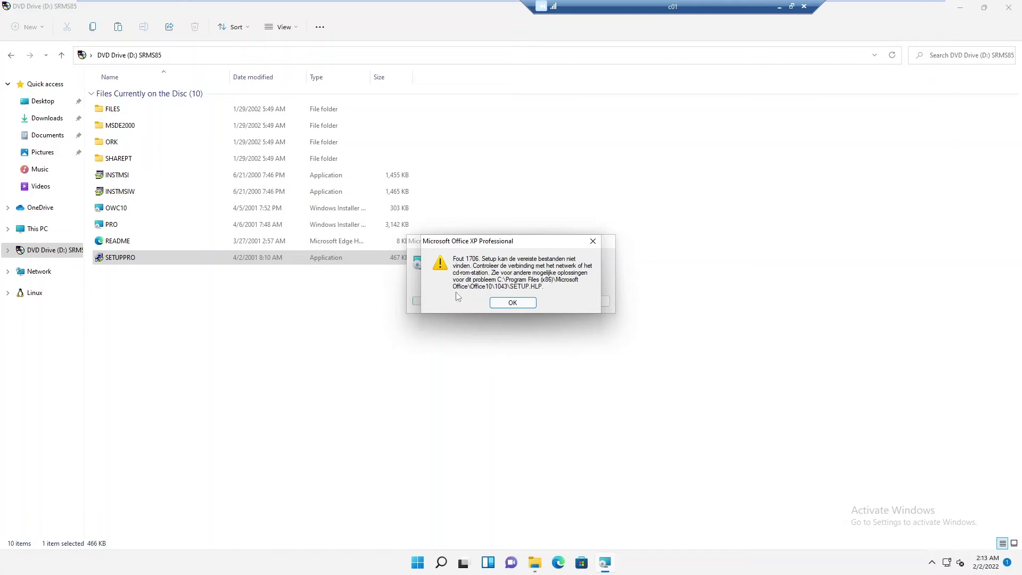
left_click(506, 303)
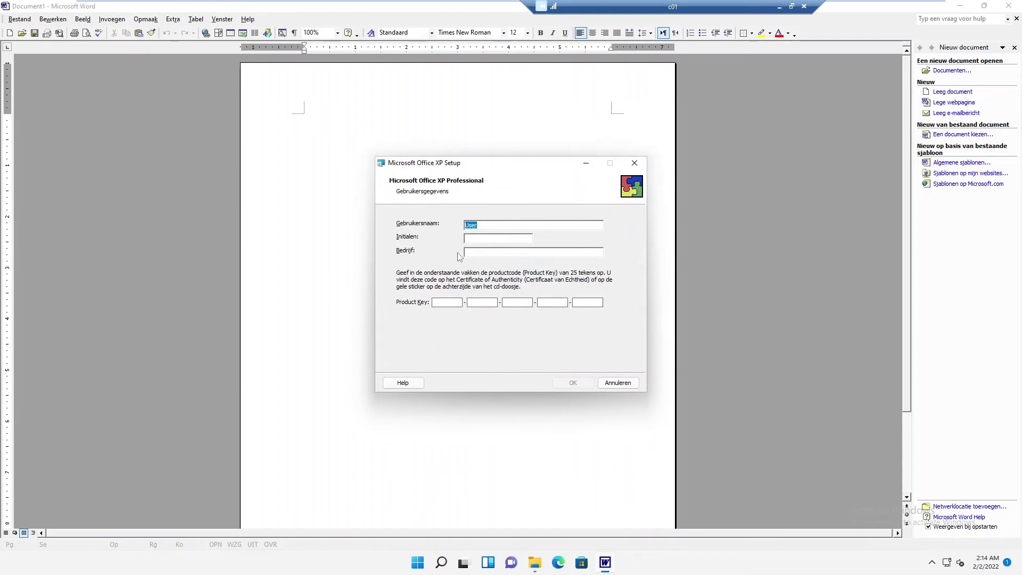
Cancel the Gebruikersgegevens user details and product key form.
left_click(618, 383)
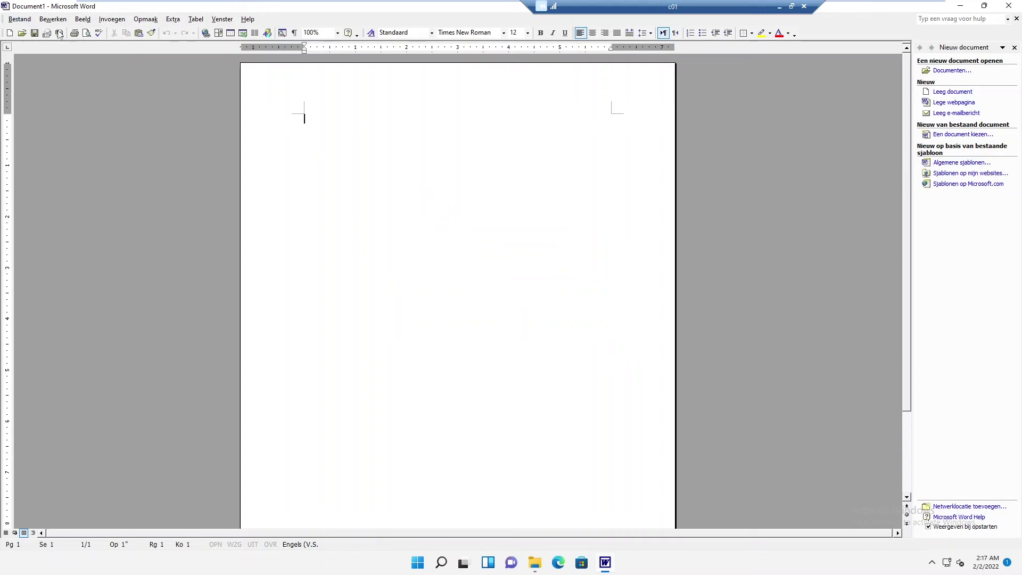
Glance at the Bestand menu, then type 'Hello' on the first line of Document1.
left_click(25, 23)
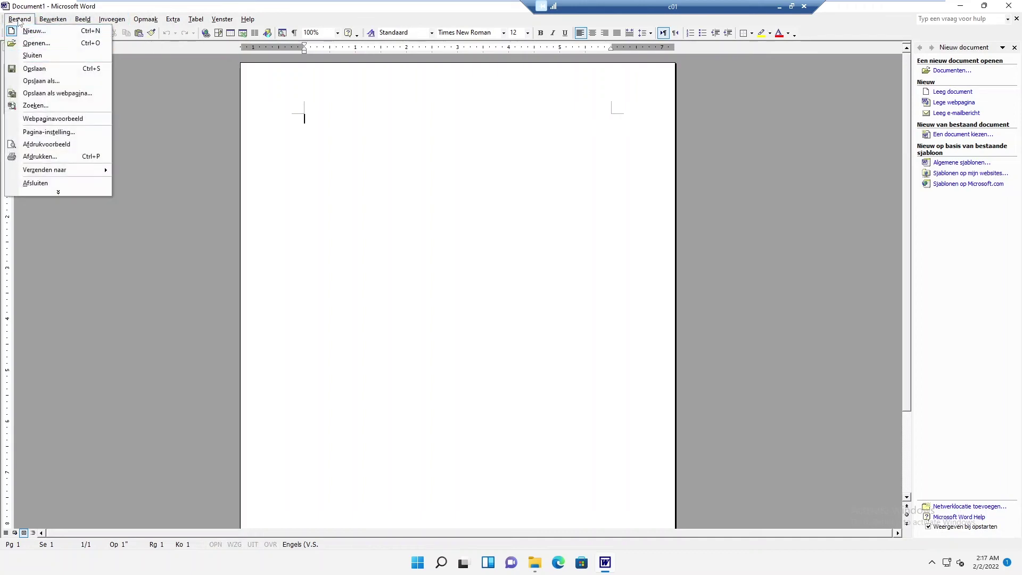
left_click(335, 135)
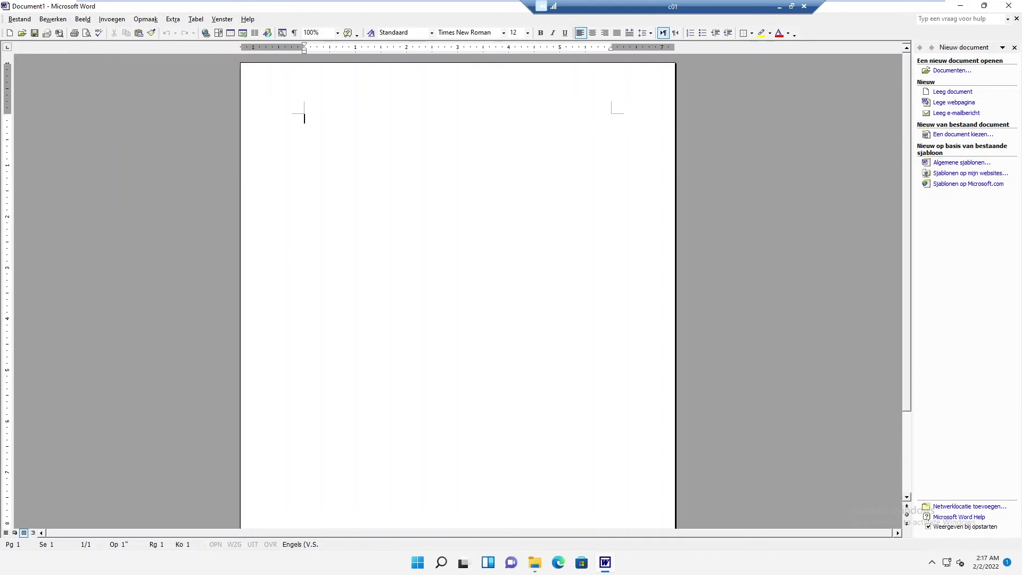
type("Hello")
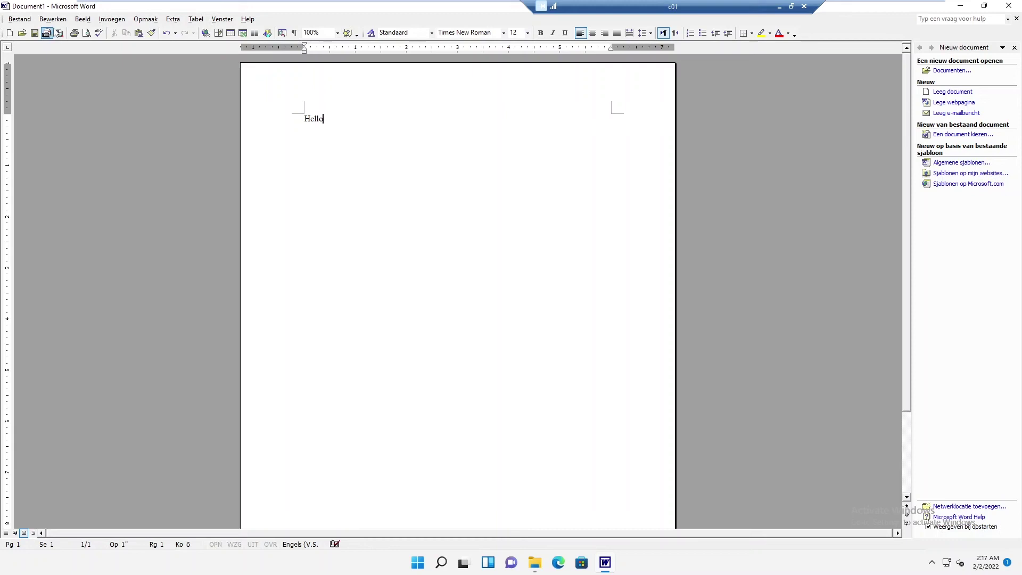
left_click(24, 22)
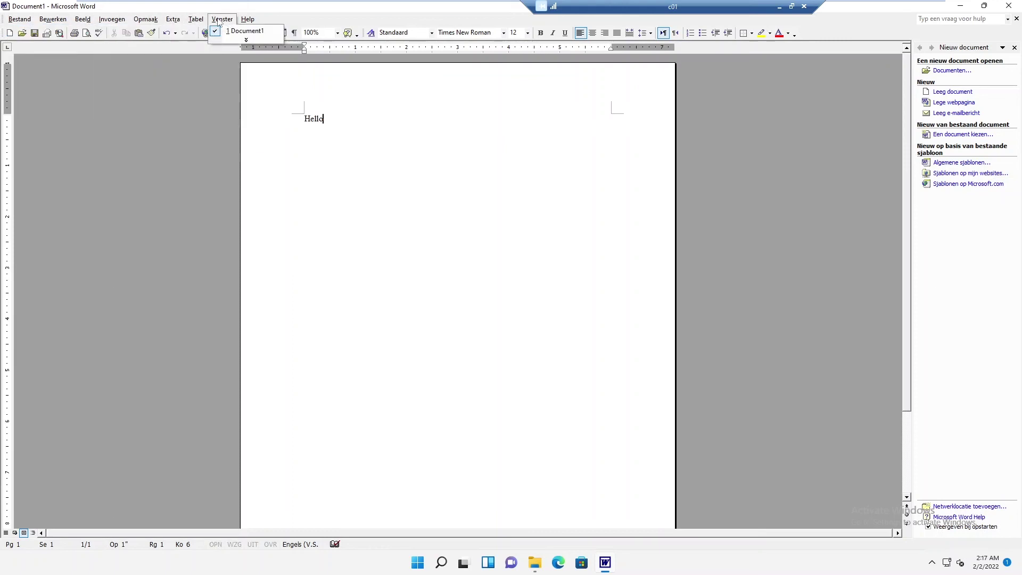
mouse_move(191, 27)
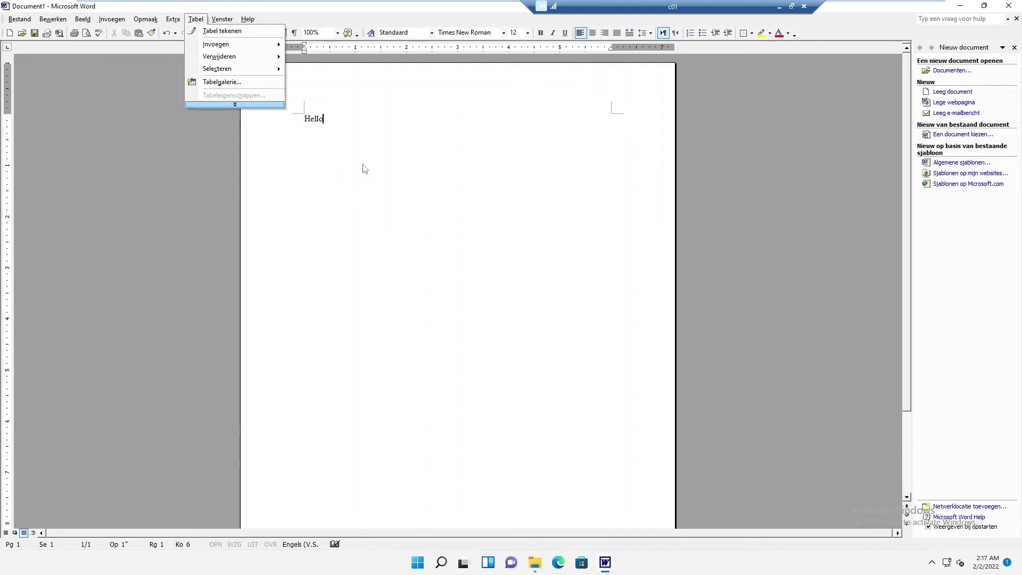
key("Escape")
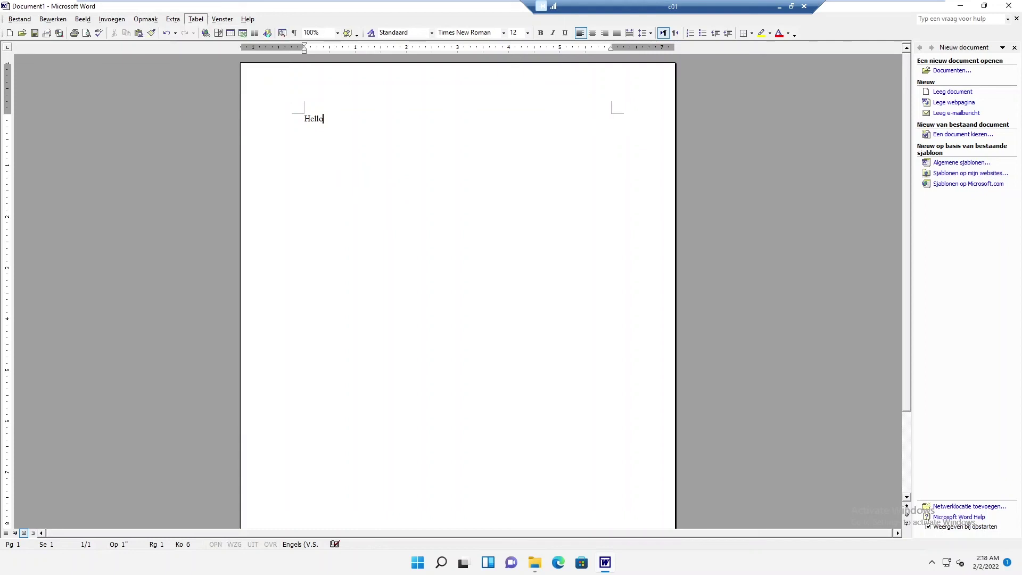
key("Escape")
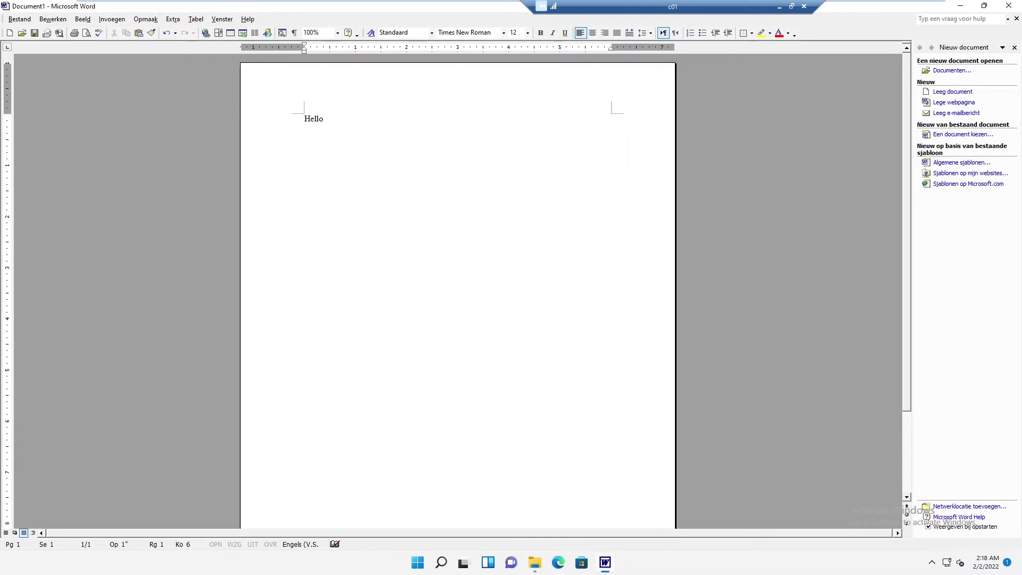